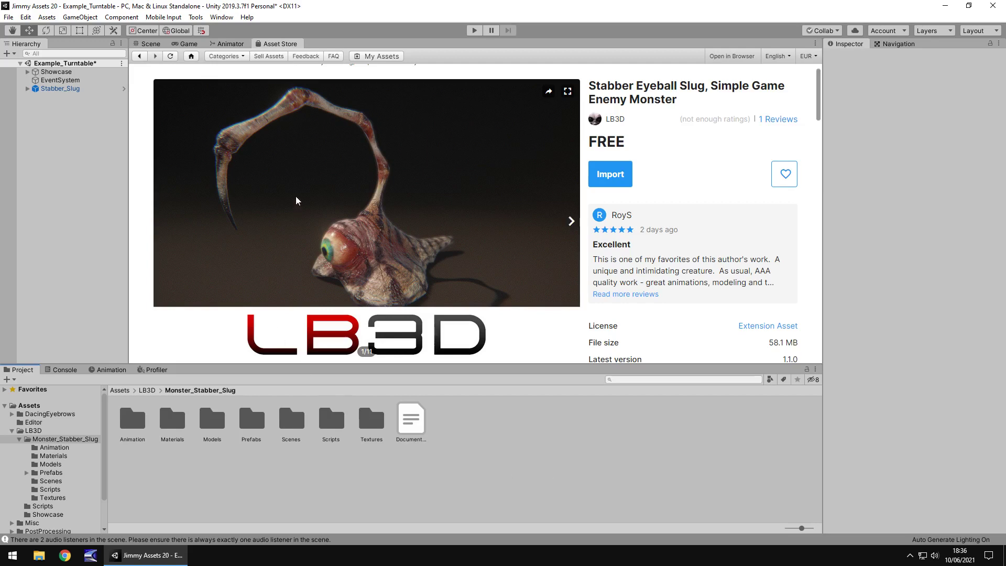
Step: Examine the stabber slug in the Scene view, close up and from its other side
left_click(152, 44)
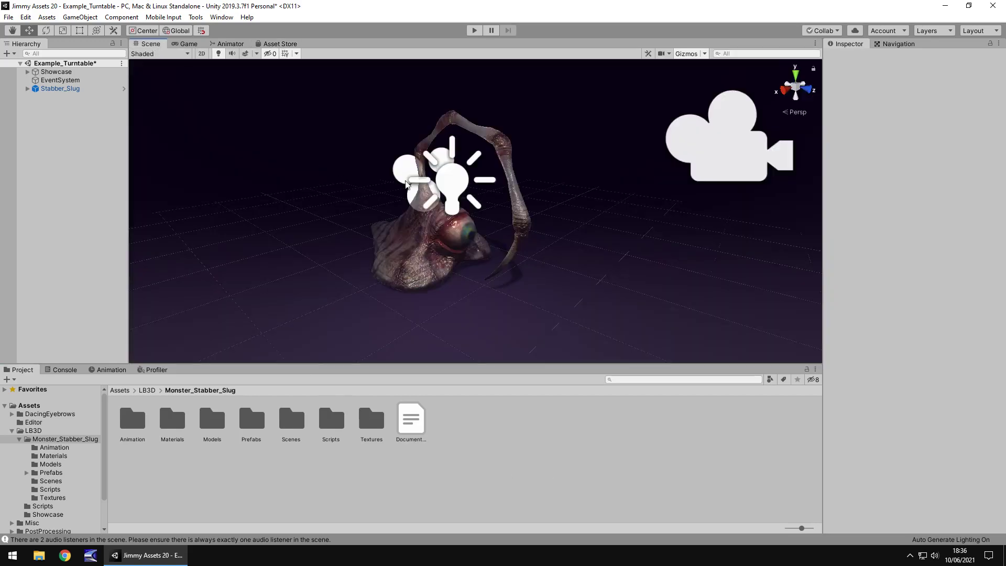
scroll(455, 191, "up", 10)
middle_click_drag(470, 216, 606, 179)
scroll(693, 218, "down", 5)
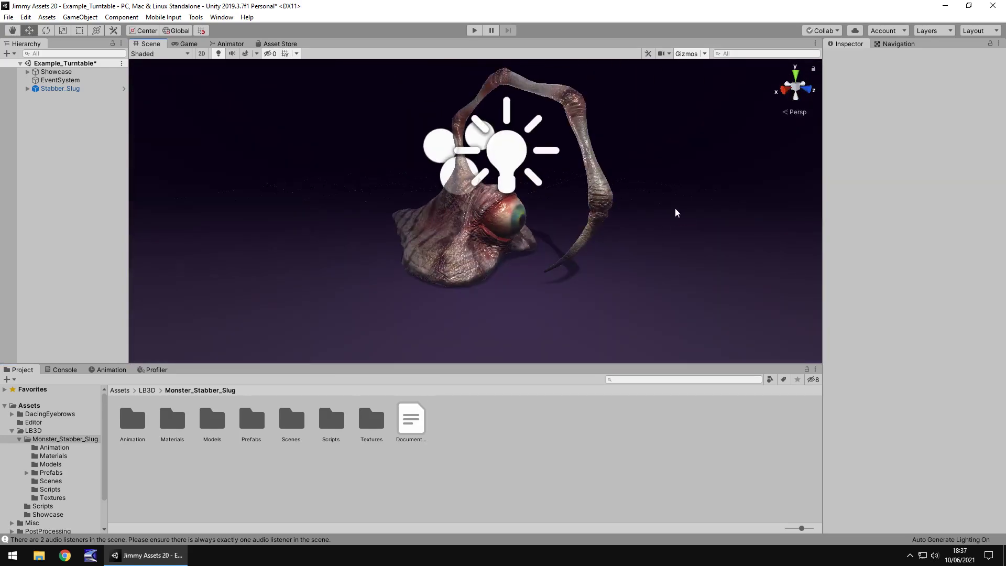
right_click_drag(645, 211, 476, 270)
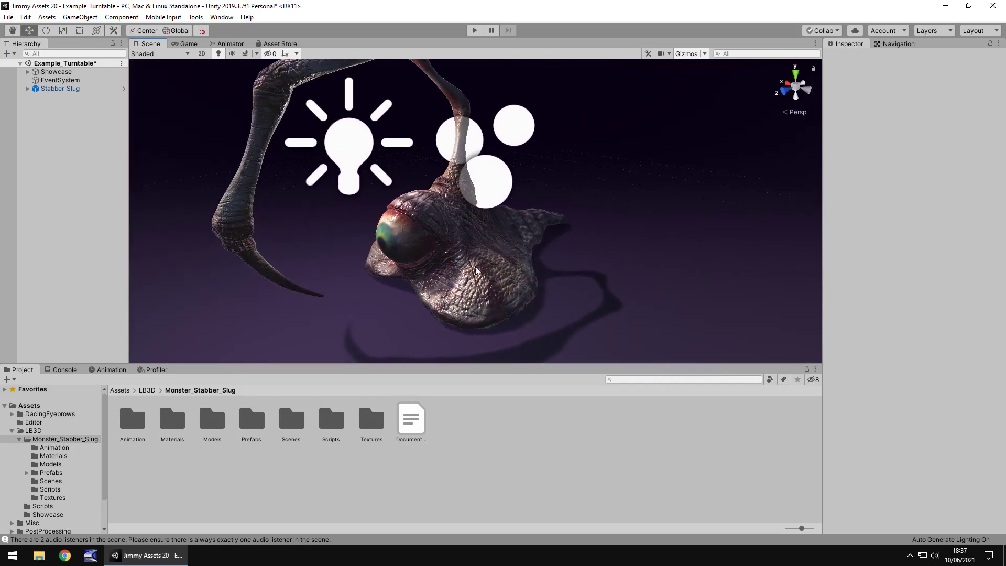
Step: Play the turntable scene, preview it with the Main Camera's Post-Processing Behaviour enabled, and stop playing
left_click(474, 31)
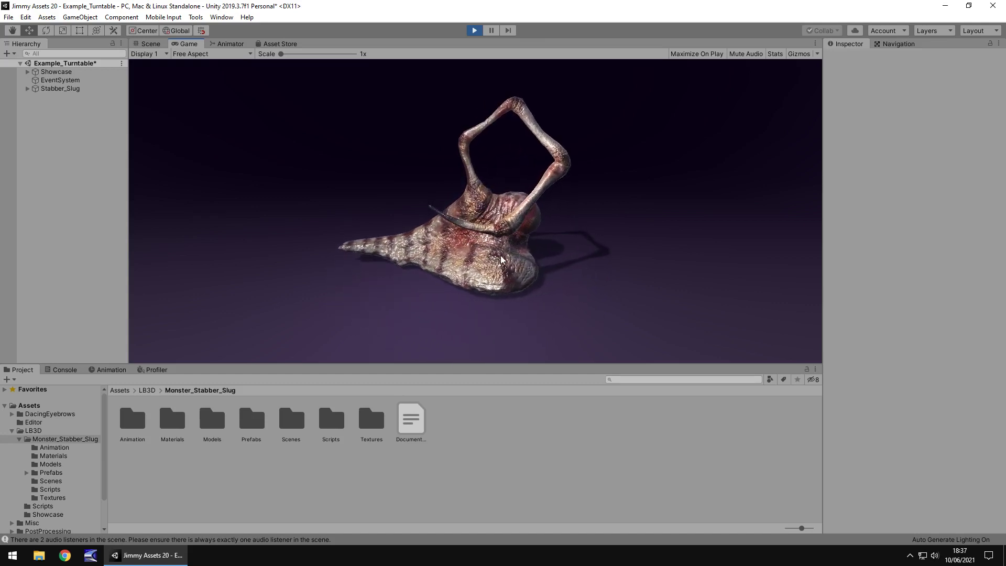
left_click(28, 71)
left_click(57, 80)
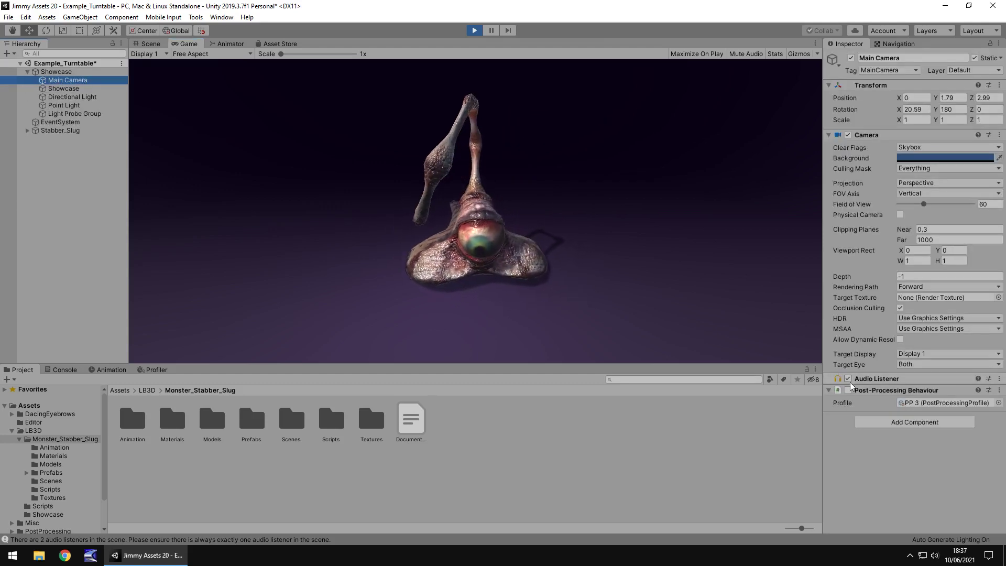
left_click(848, 390)
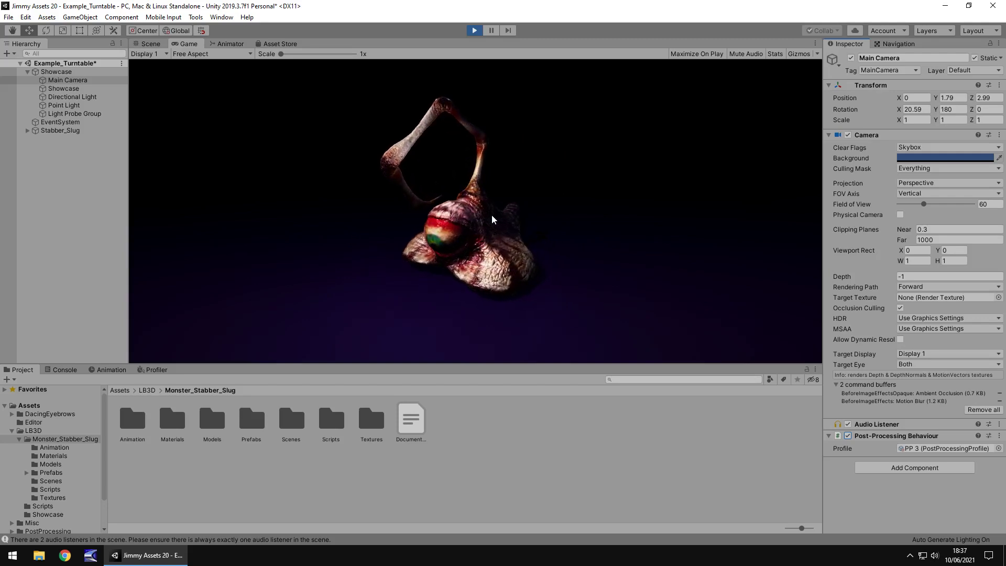
left_click(472, 30)
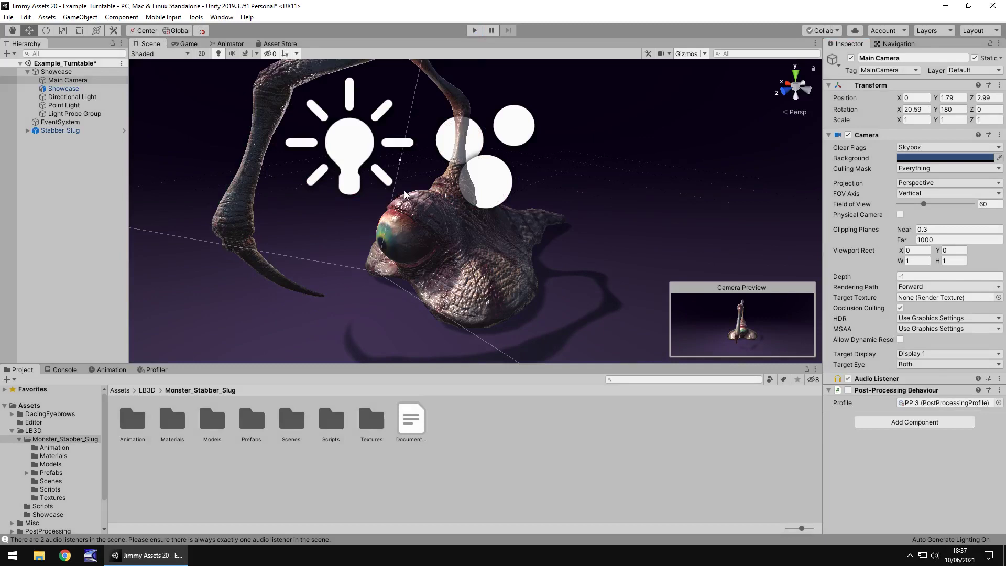
Step: Browse the Monster_Stabber_Slug asset folders from Animation through Textures, and on to the LB3D Showcase folder
left_click(38, 449)
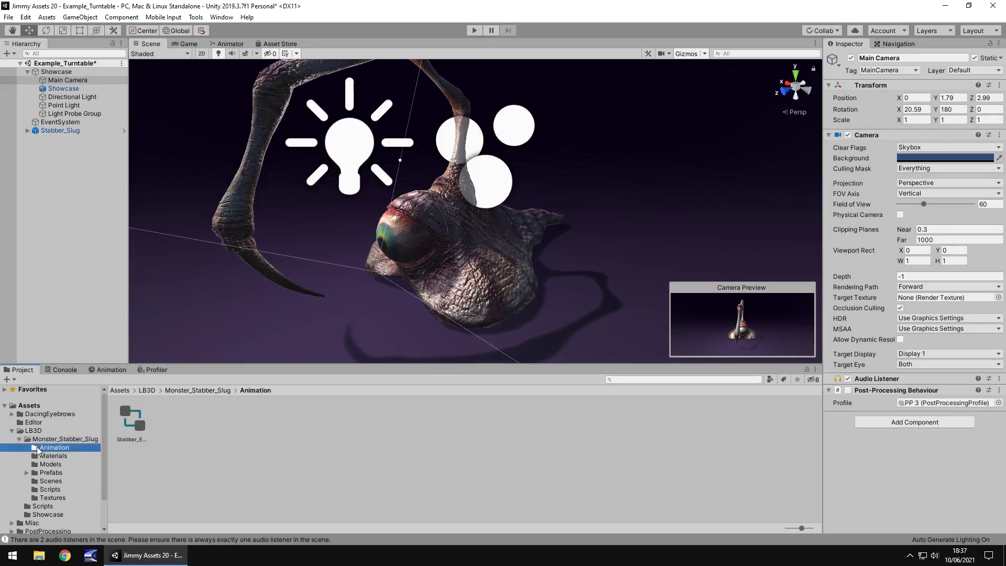
key("Down")
key("Down")
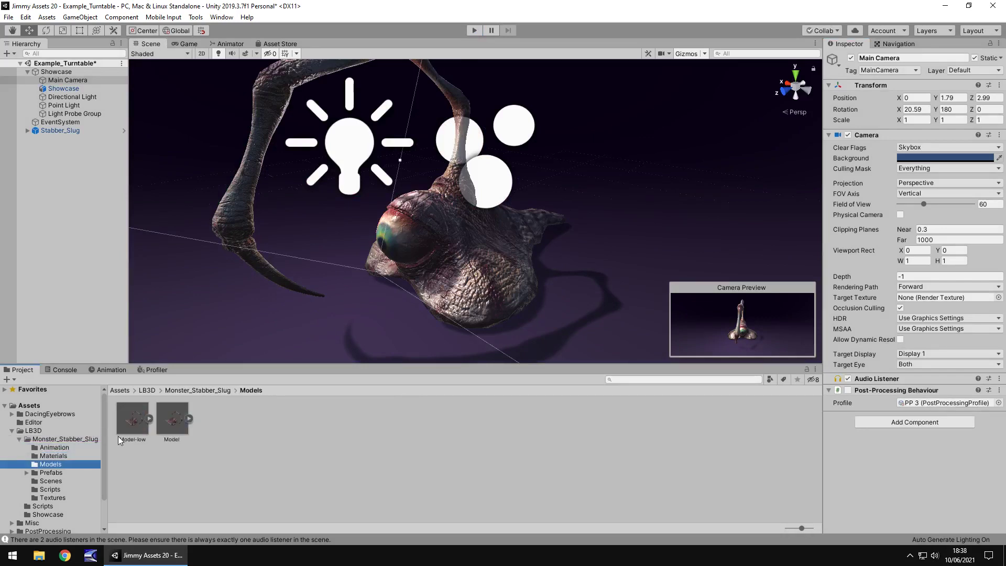
key("Down")
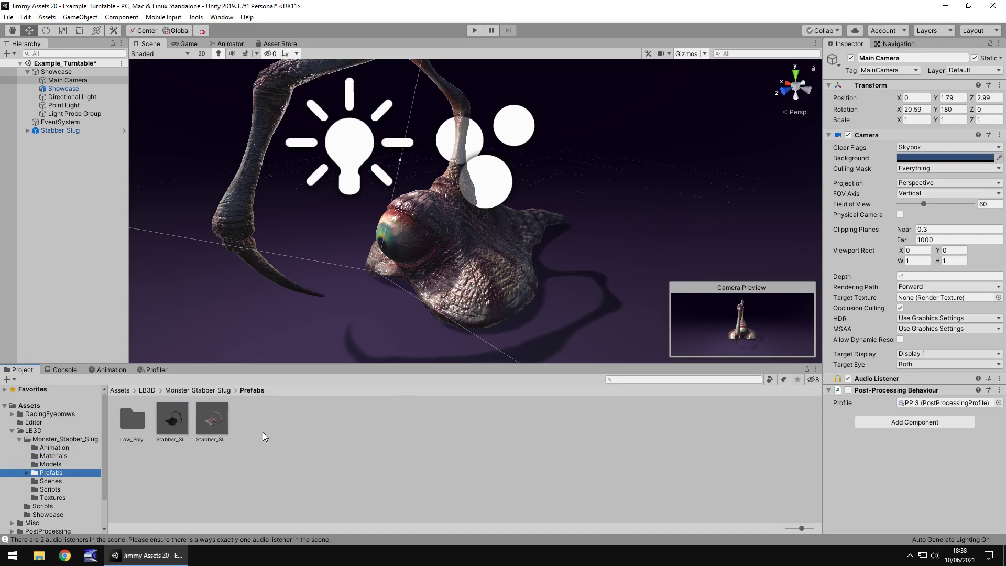
key("Down")
key("Down")
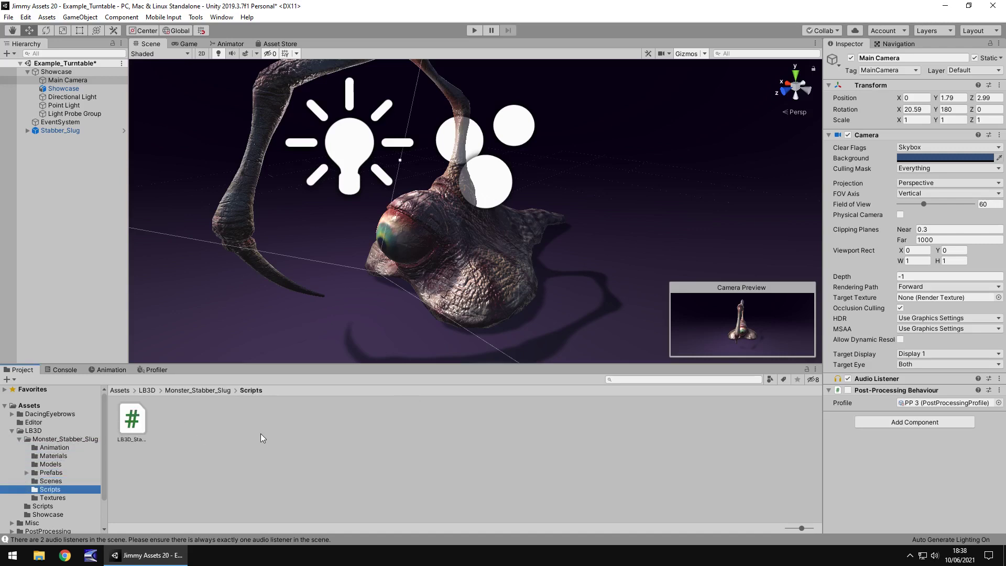
key("Down")
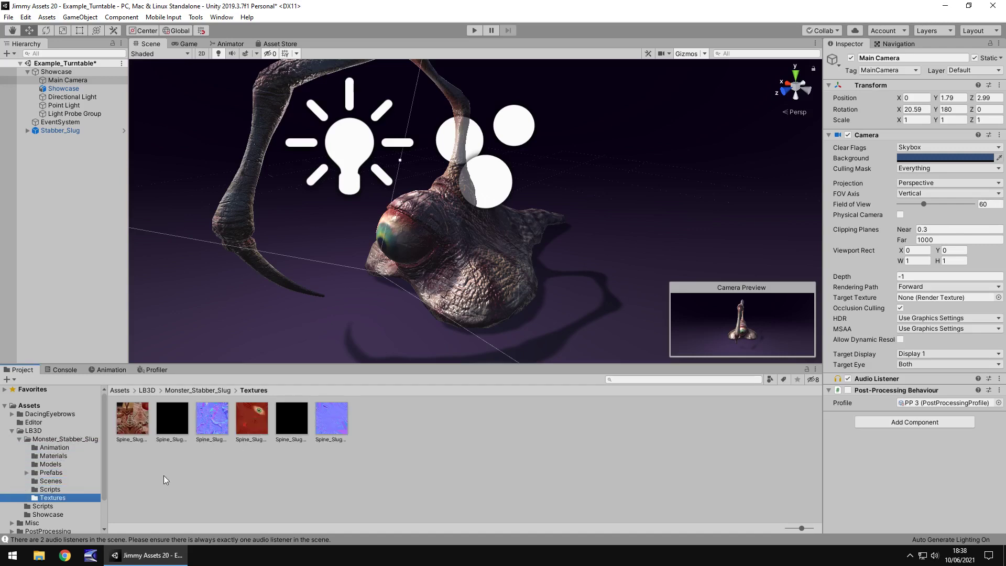
key("Down")
key("Down")
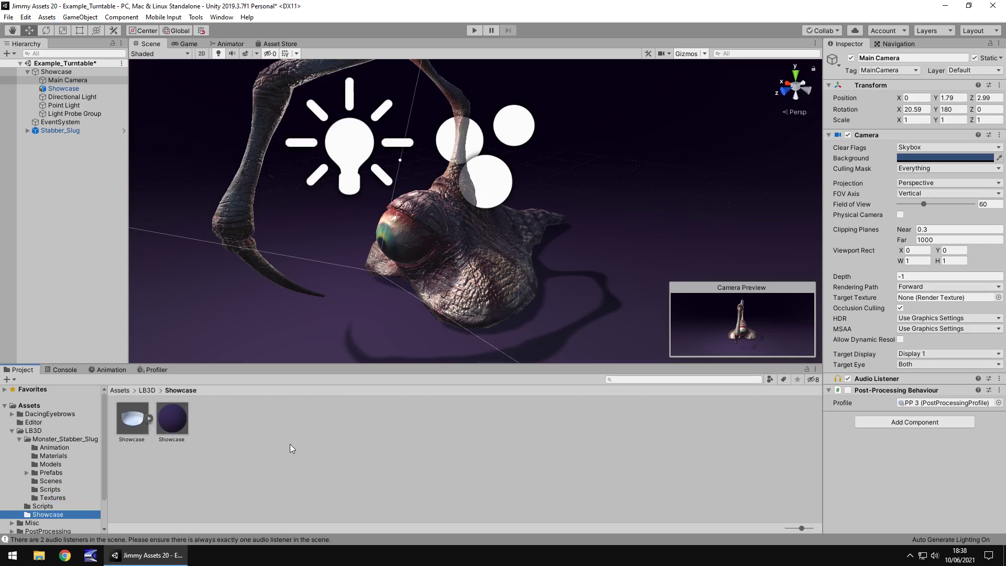
Step: Inspect the Showcase model and material, and look through the slug's Scripts folder and the LB3D Scripts folder
left_click(131, 429)
left_click(172, 419)
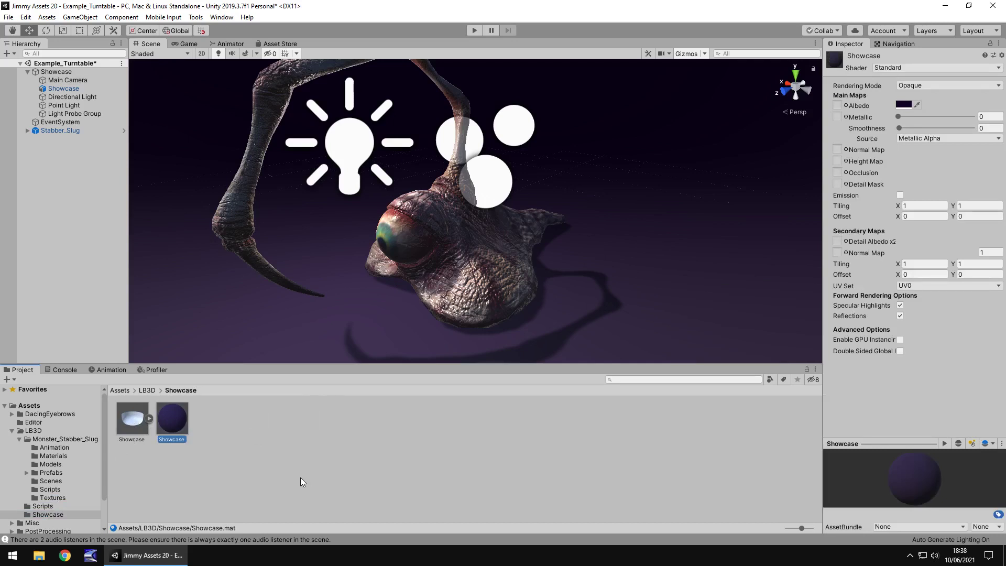
left_click(42, 490)
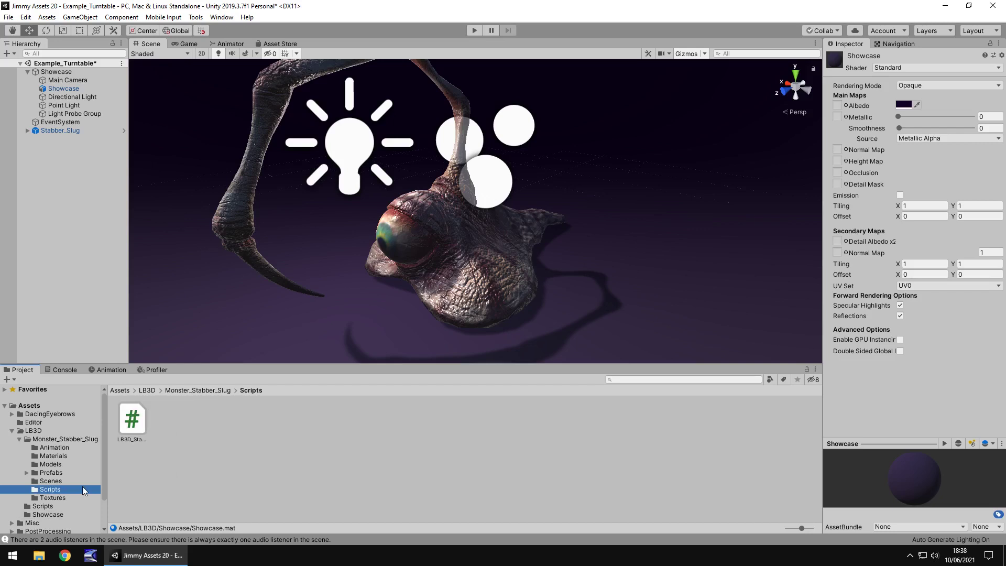
key("Down")
key("Down")
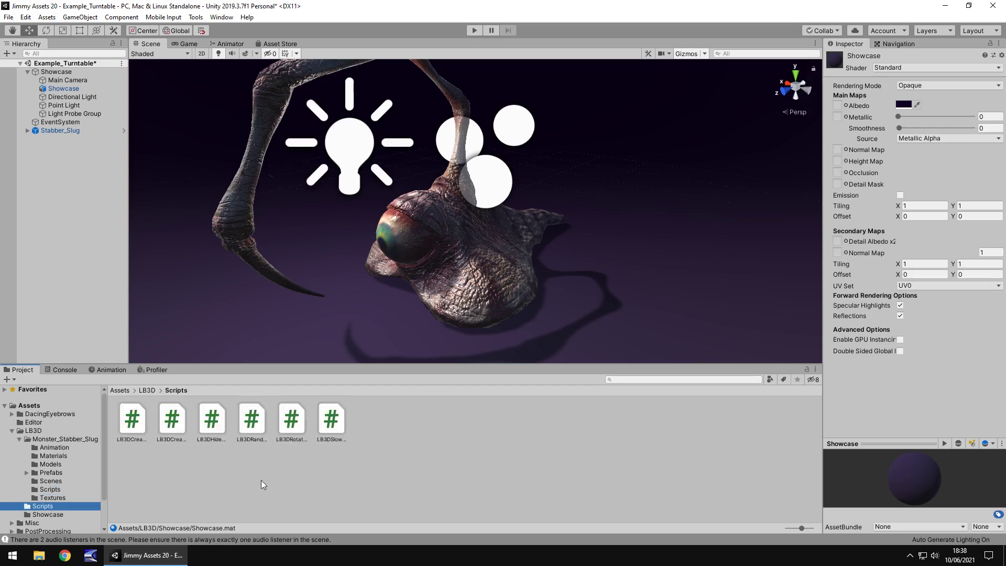
Step: Open the Example scene from the slug's Scenes folder, saving the changes made in Example_Turntable
left_click(52, 481)
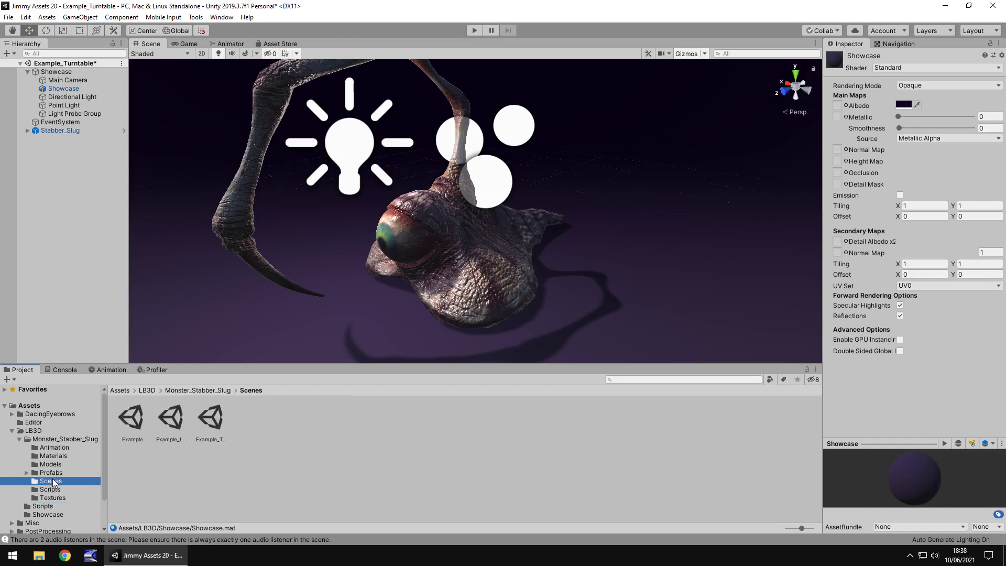
double_click(136, 417)
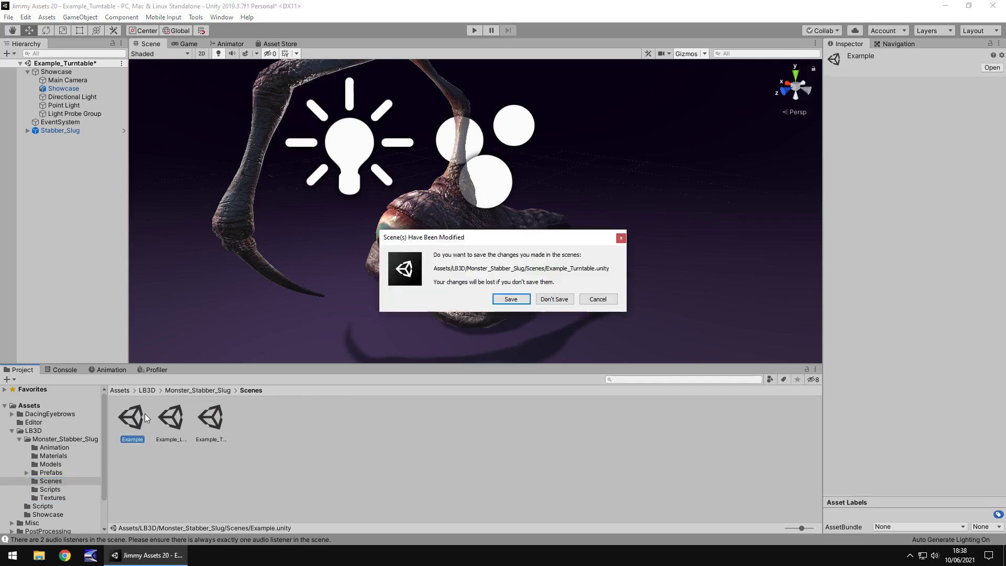
left_click(506, 299)
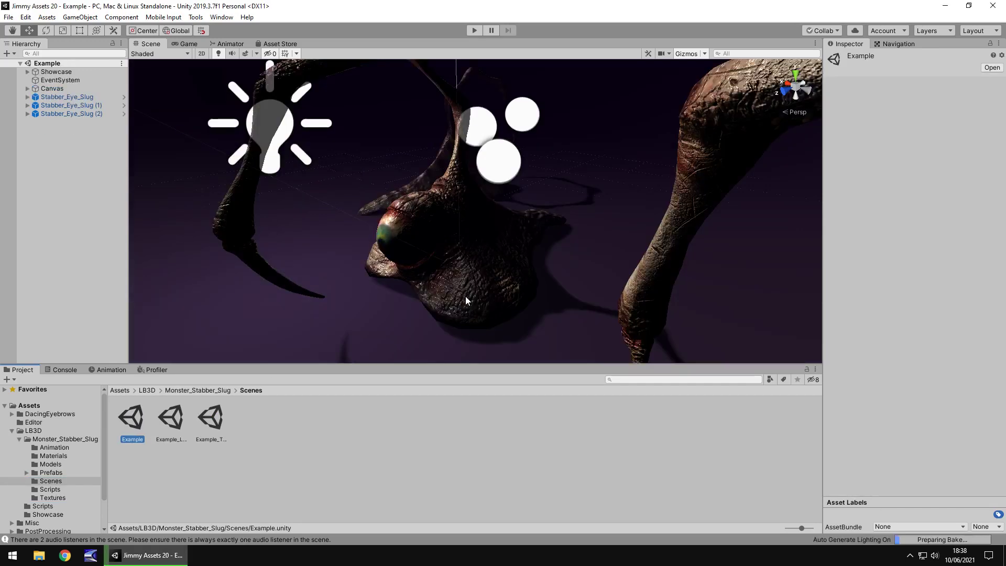
Step: Play-test the Example scene by lowering both walk sliders and triggering Attack and Take Damage, and stop playing
left_click(468, 30)
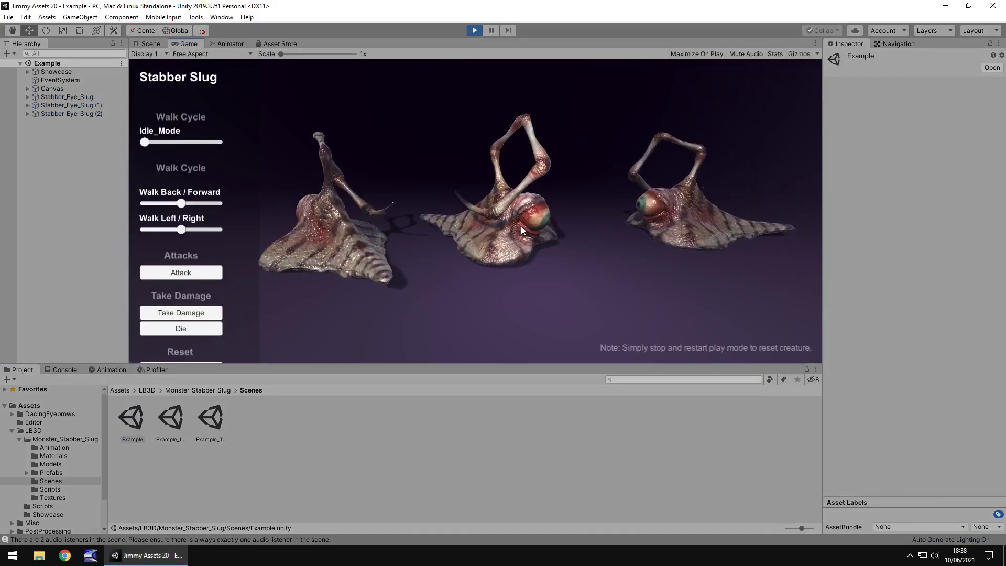
mouse_move(144, 142)
left_mouse_down()
mouse_move(176, 142)
mouse_move(145, 142)
left_mouse_up()
left_click_drag(181, 204, 152, 233)
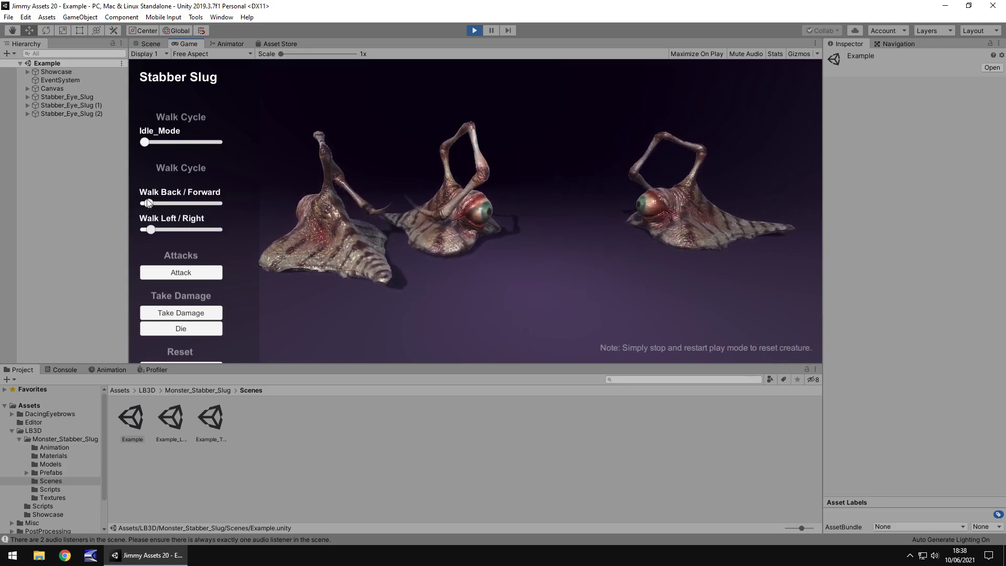
left_click(176, 271)
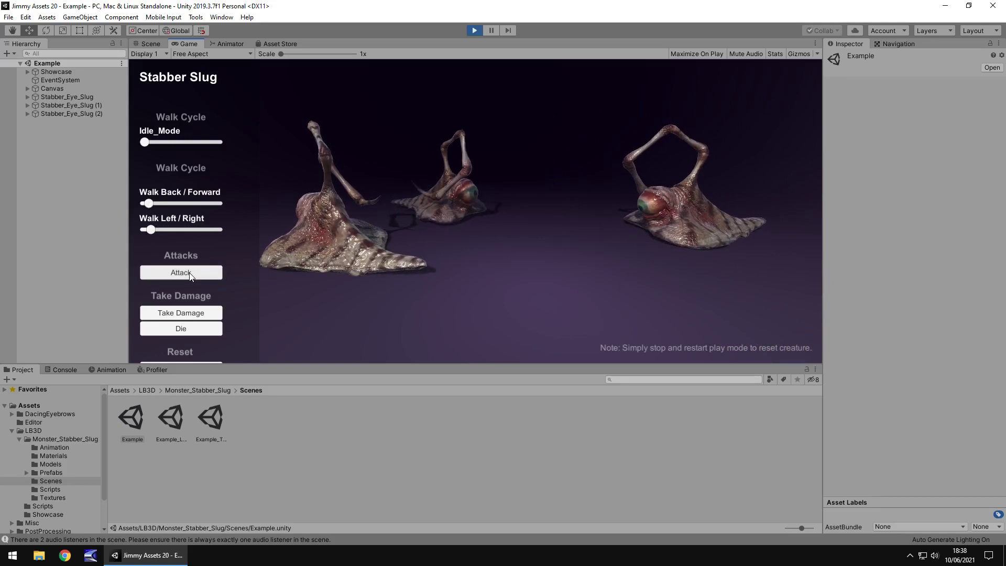
left_click(183, 312)
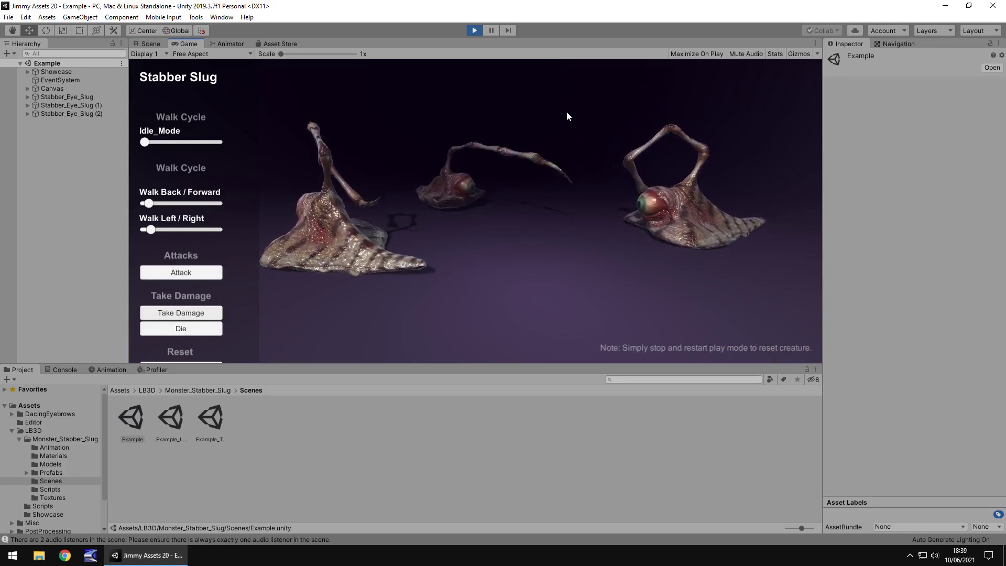
left_click(475, 29)
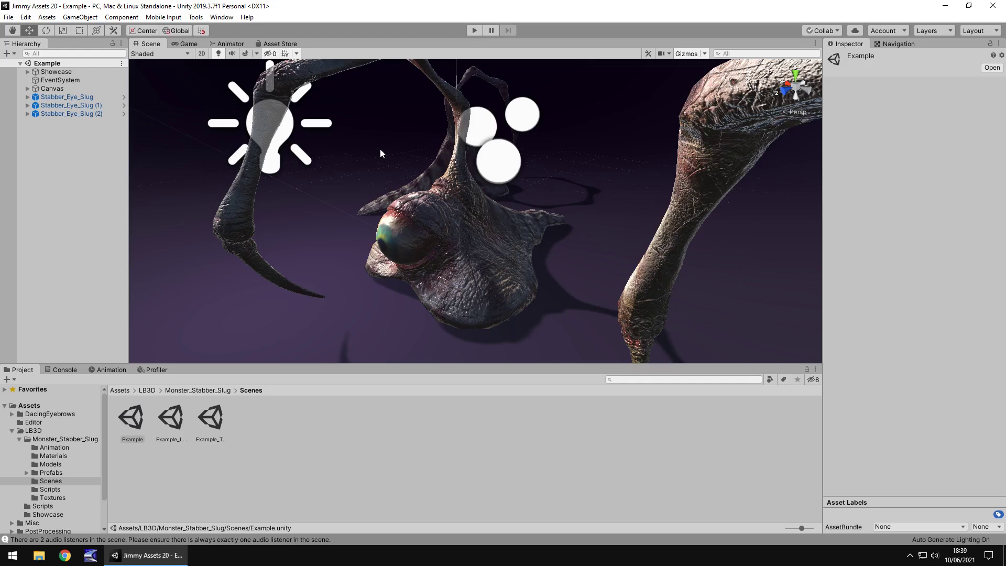
Step: Open the Example_Low_Poly scene and play-test it with the Idle_Mode slider moved just past halfway, and stop playing
double_click(171, 422)
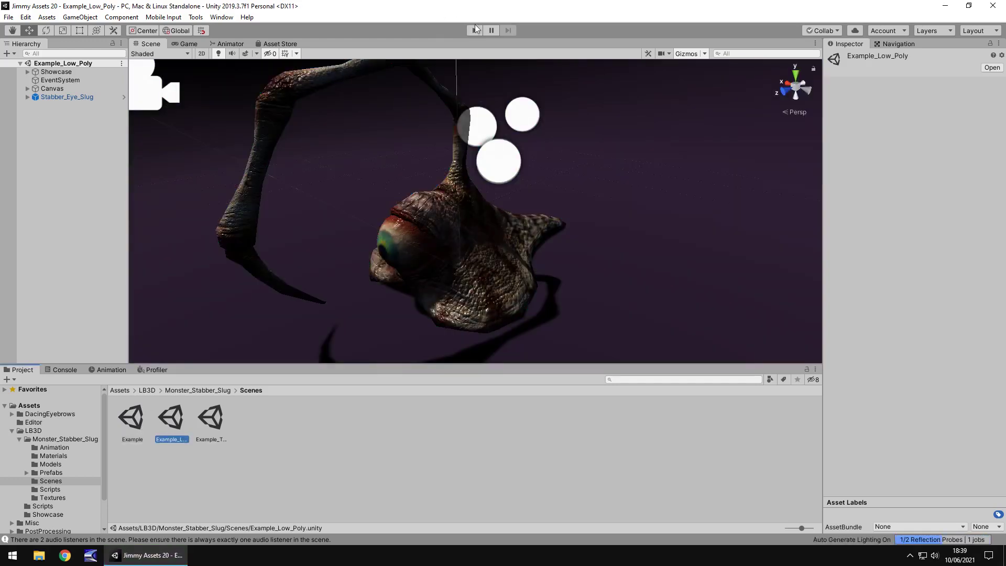
left_click(474, 30)
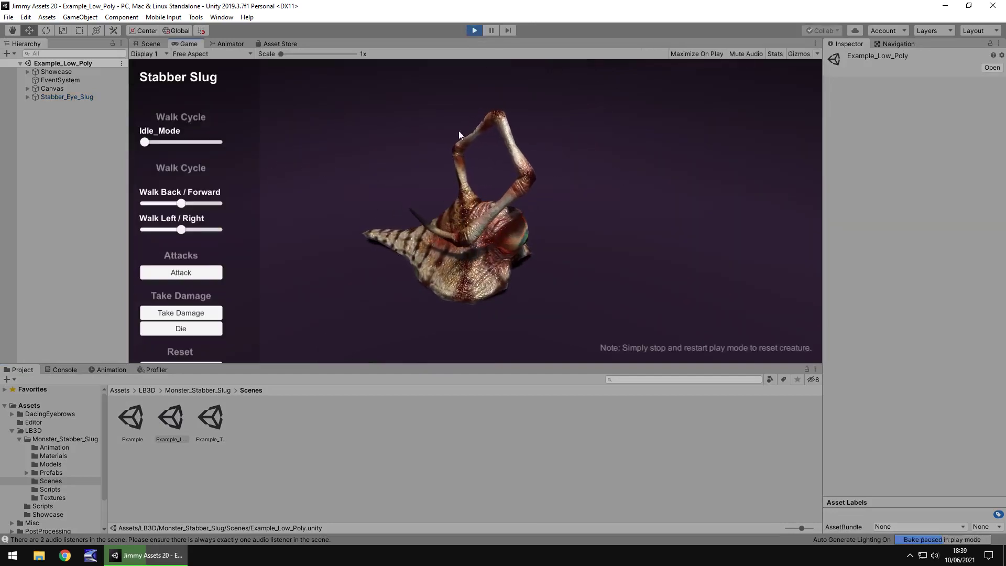
left_click_drag(145, 142, 188, 143)
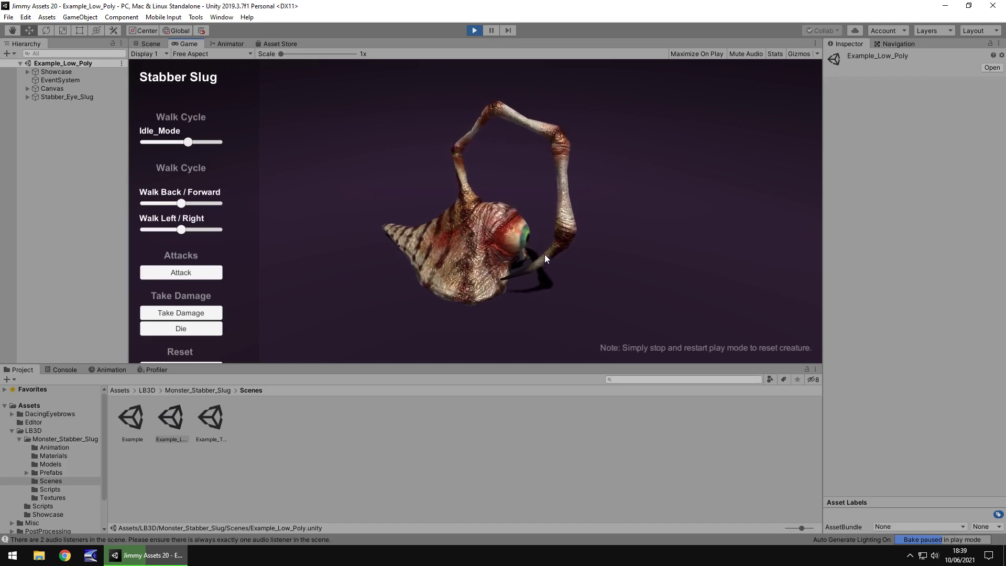
left_click(475, 30)
Step: Look through the Monster_Stabber_Slug subfolders and review the asset's Asset Store page
left_click(65, 439)
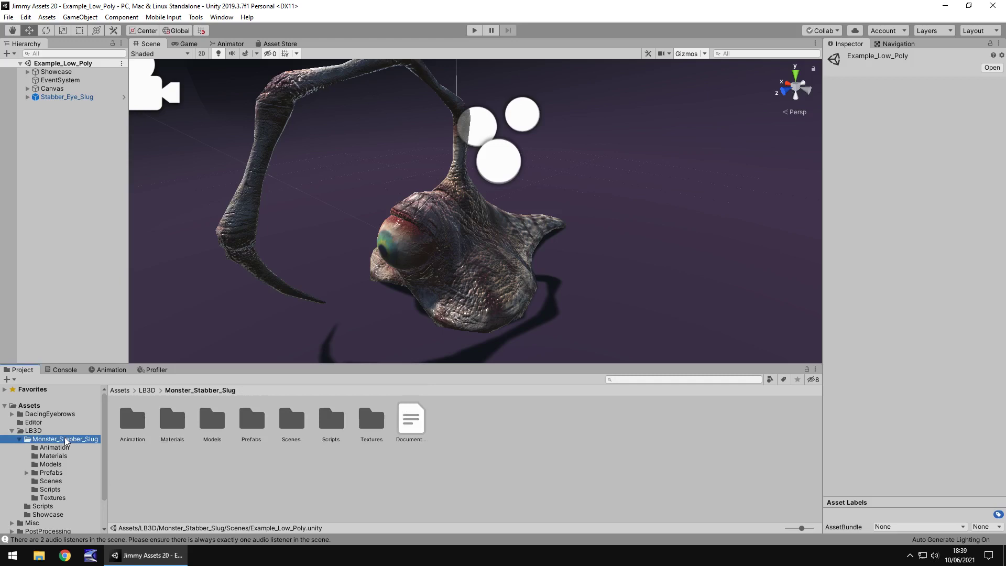
key("Down")
key("Down")
key("Down")
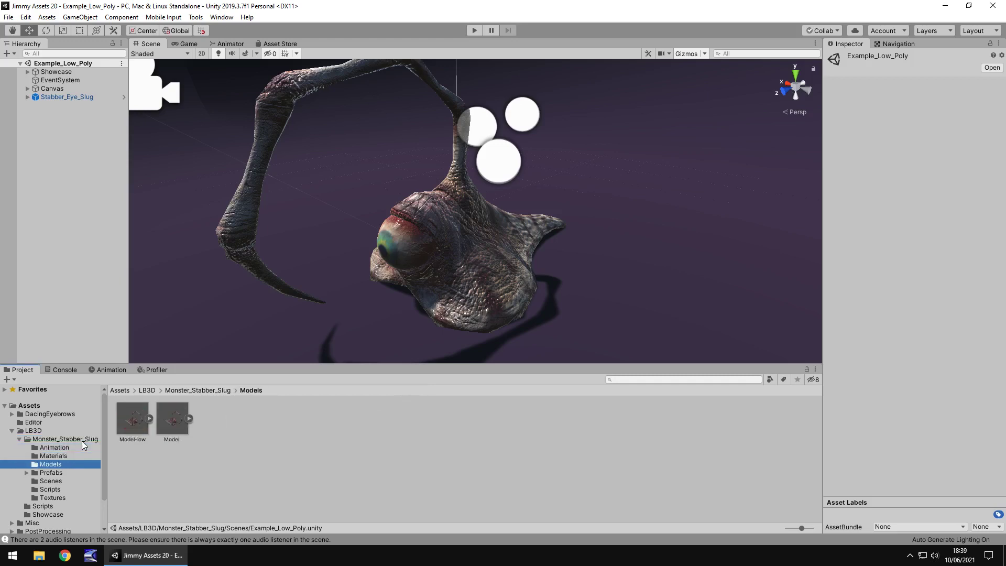
key("Down")
key("Down")
key("Down")
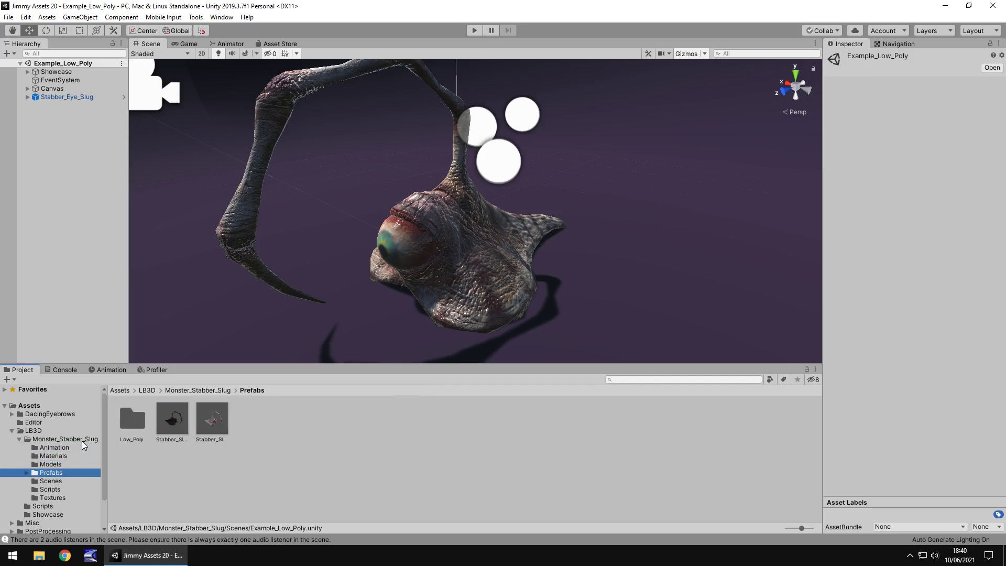
key("Up")
key("Up")
key("Up")
key("Up")
key("Up")
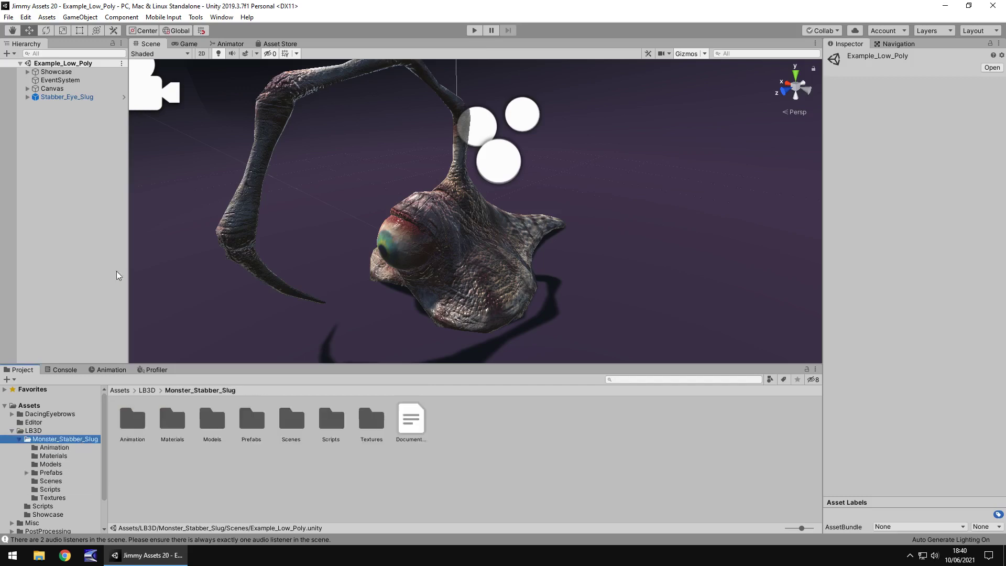
left_click(289, 42)
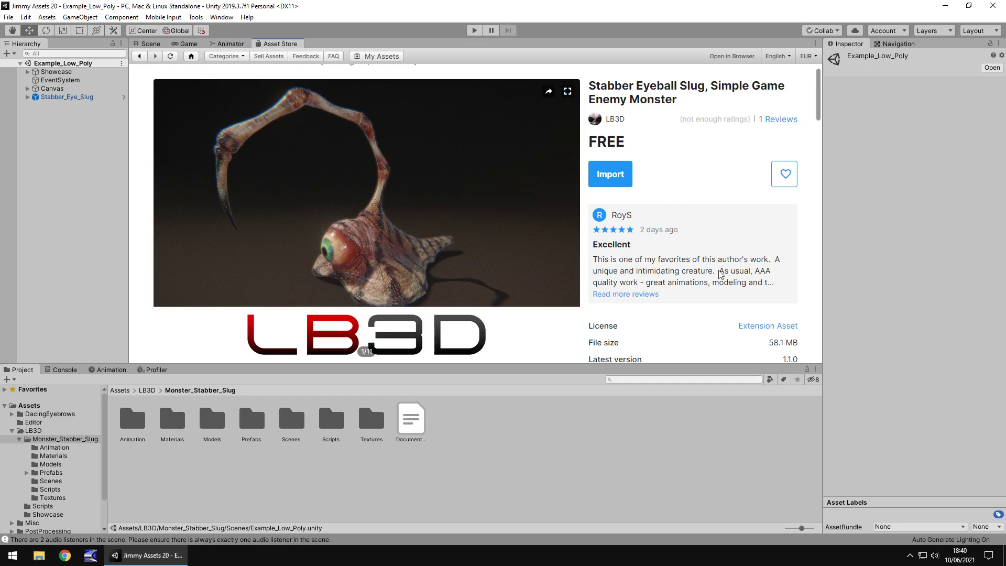
Step: Switch to the Game view and open the Example_Turntable scene from the slug's Scenes folder
left_click(189, 44)
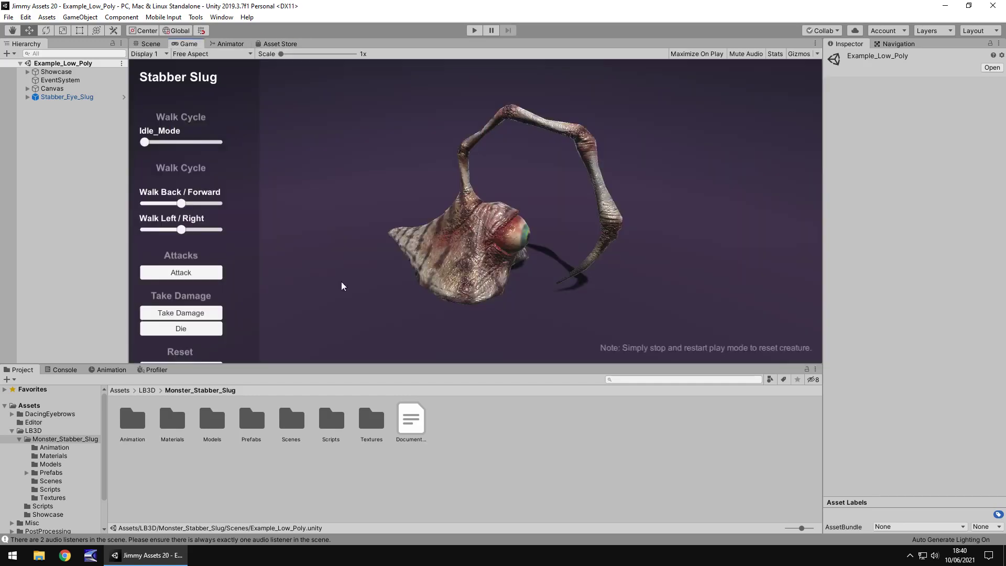
left_click(51, 481)
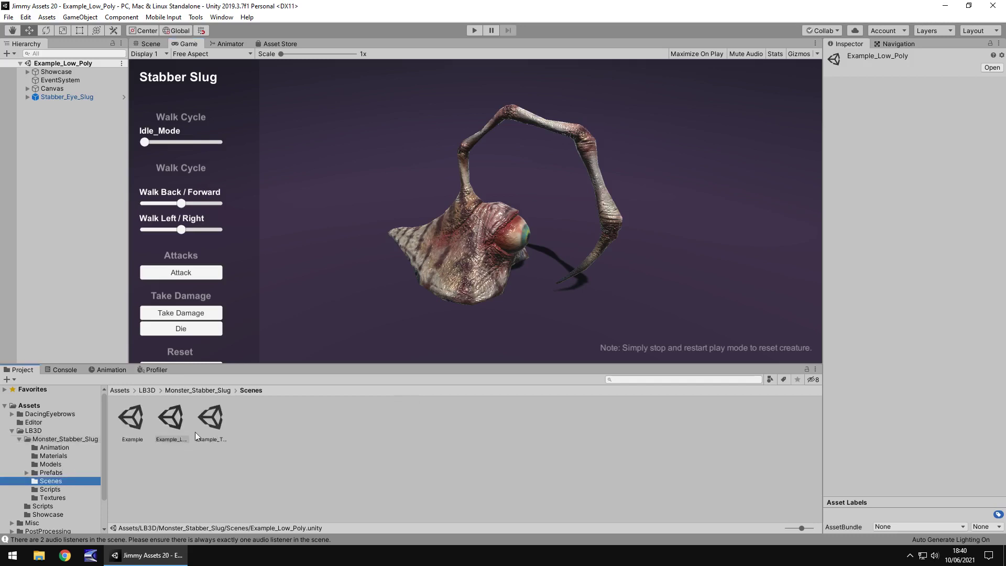
double_click(209, 415)
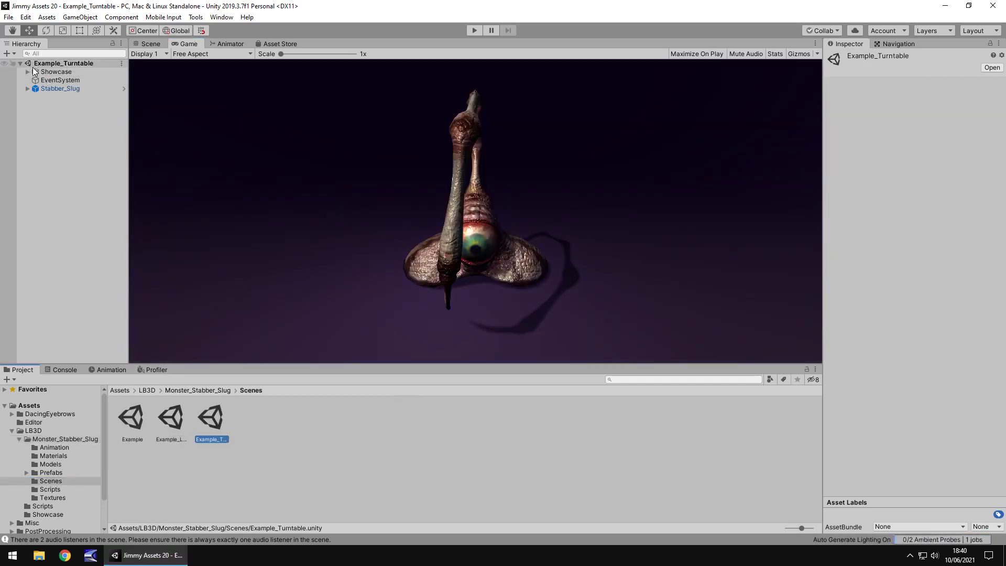
Step: Enable Post-Processing Behaviour on the Main Camera under Showcase and play the turntable scene
left_click(27, 72)
left_click(49, 81)
left_click(848, 391)
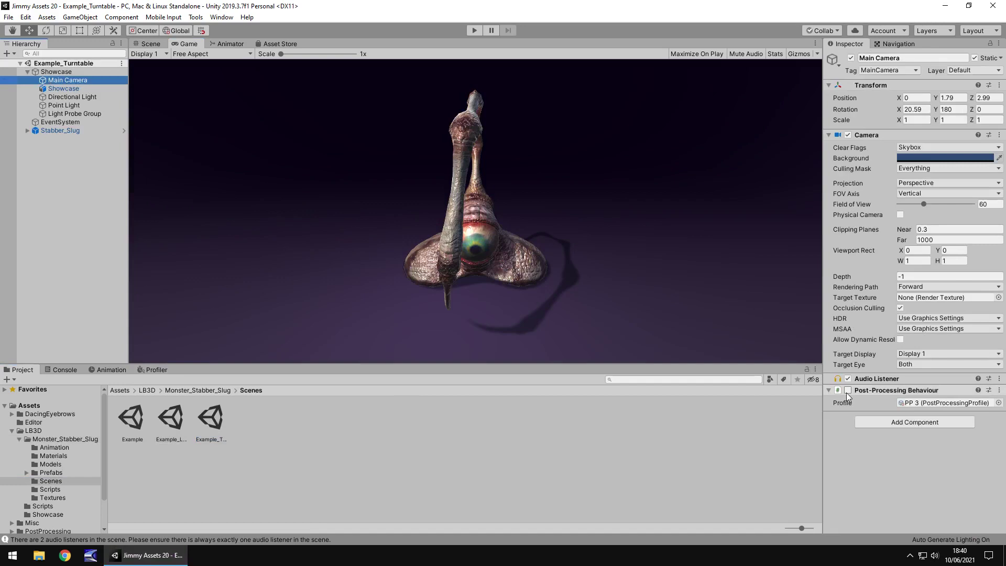
left_click(848, 390)
left_click(473, 31)
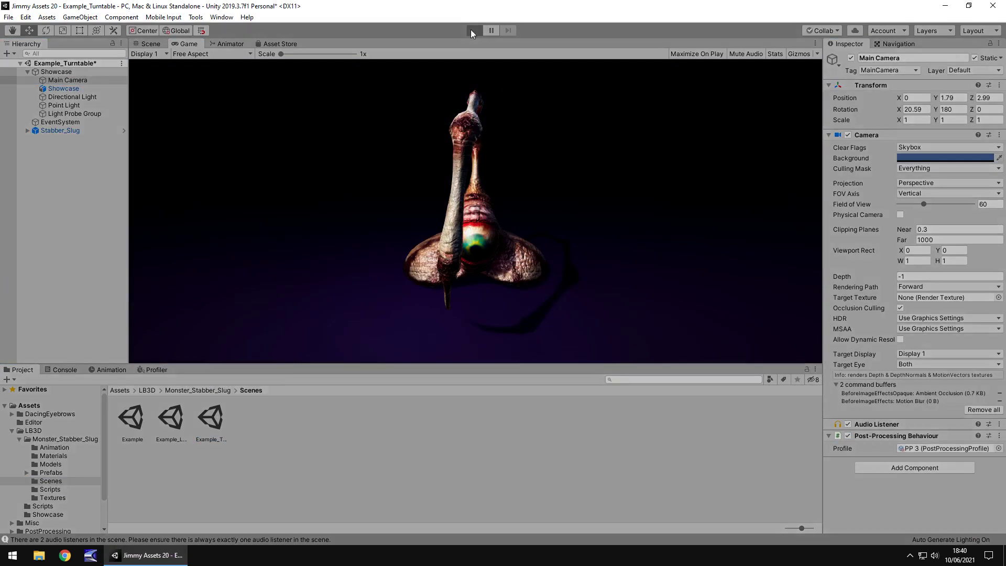